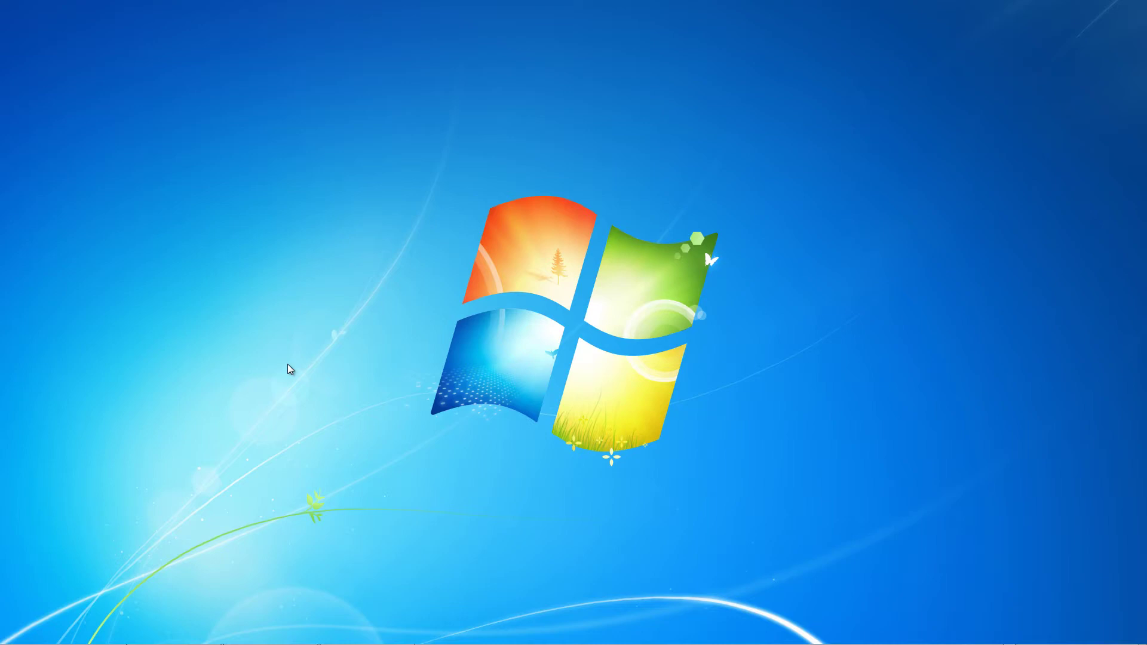
# Step: Open System Properties from the Start menu's Computer entry to check the system type
pyautogui.moveTo(27, 641)
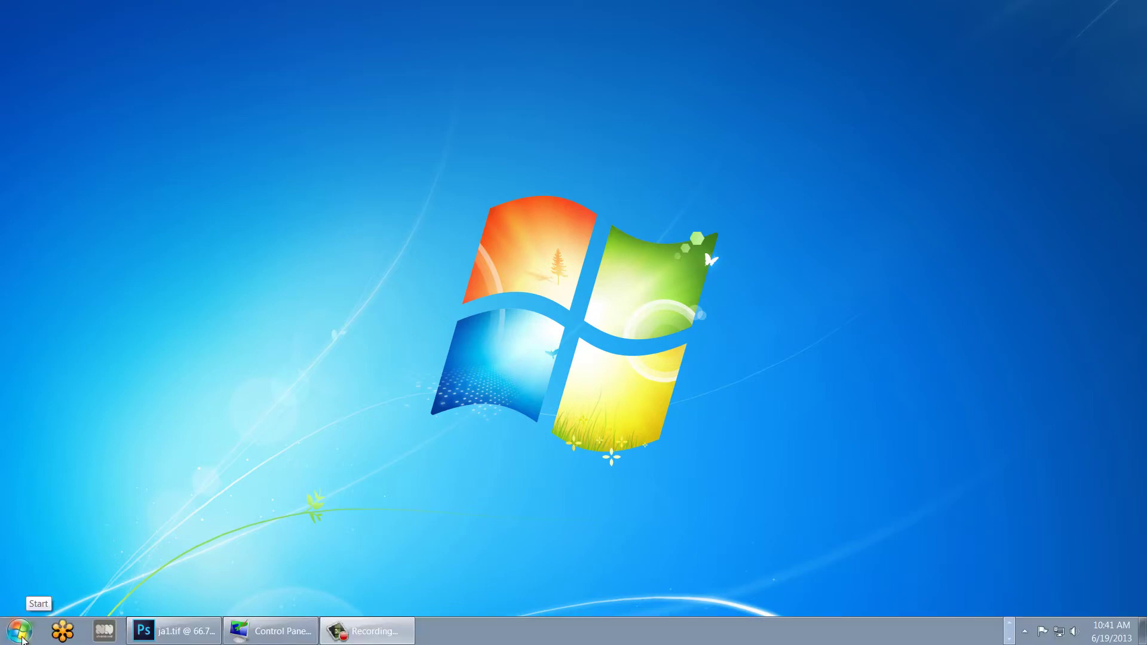
pyautogui.click(19, 631)
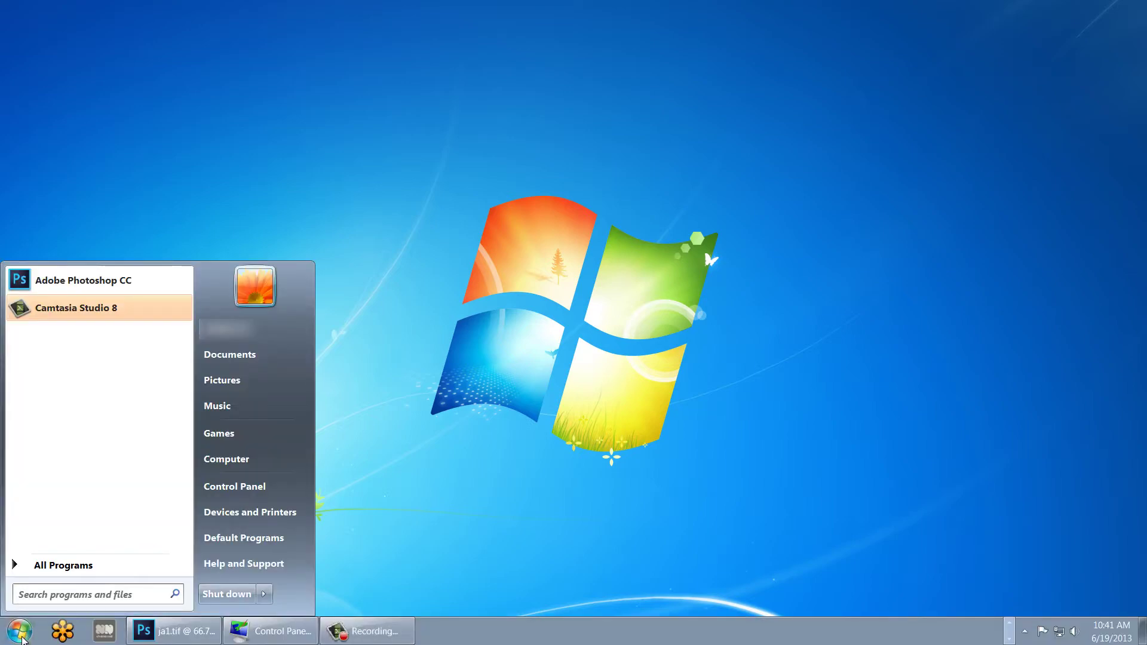
pyautogui.rightClick(246, 462)
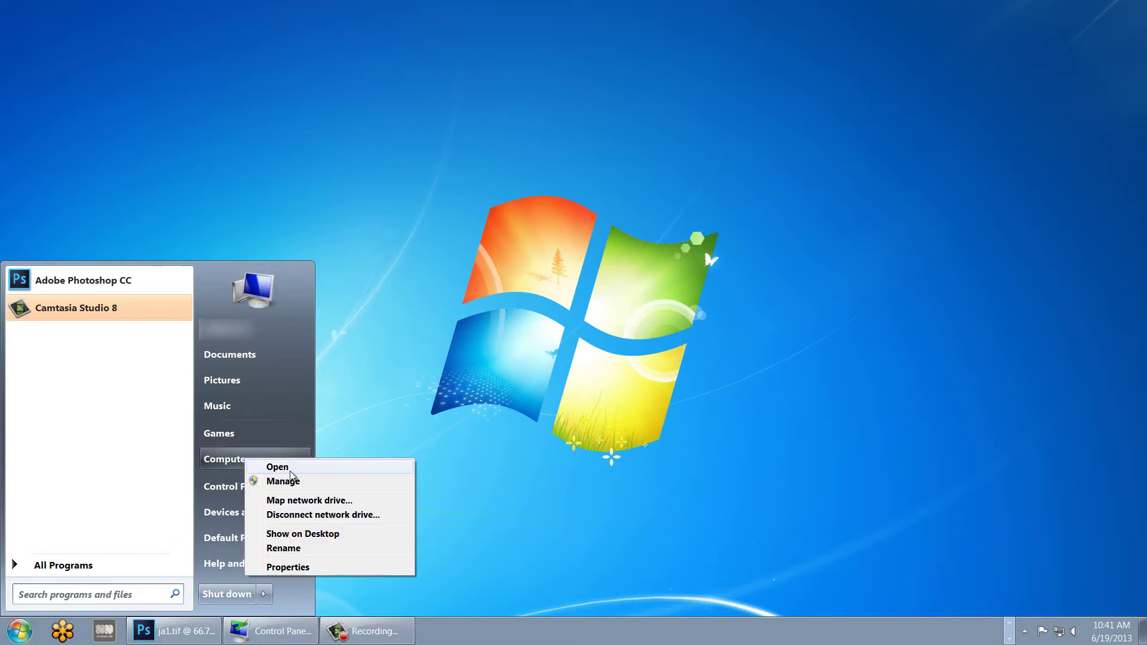
pyautogui.click(308, 567)
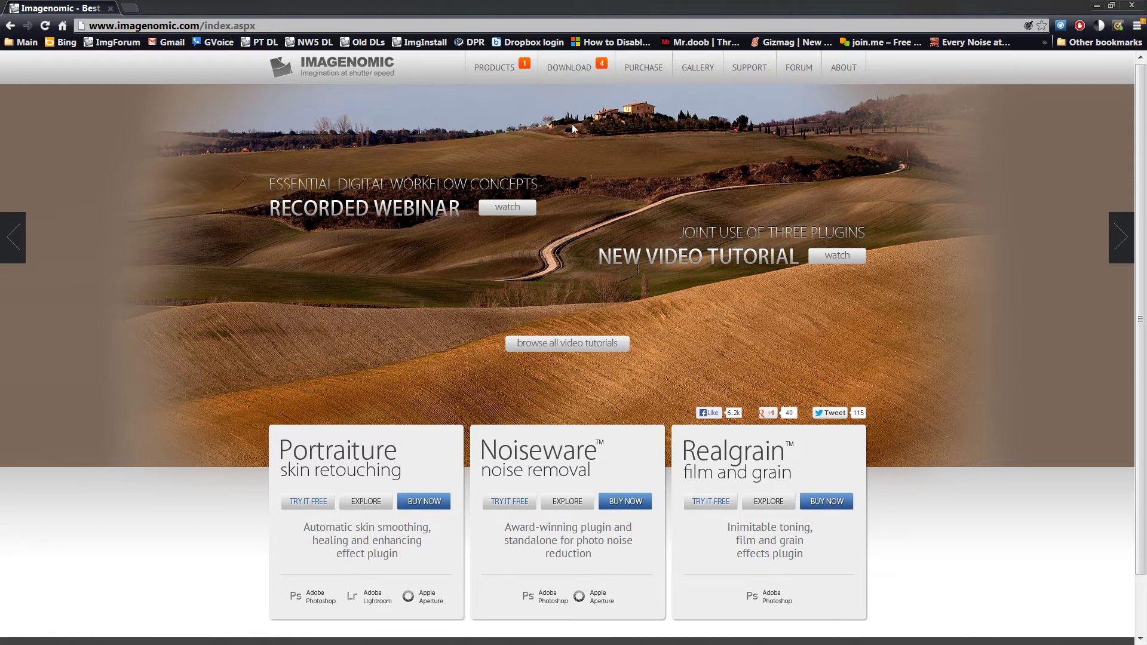
# Step: Download the Portraiture plug-in installer for Photoshop from imagenomic.com and launch the downloaded exe
pyautogui.moveTo(580, 76)
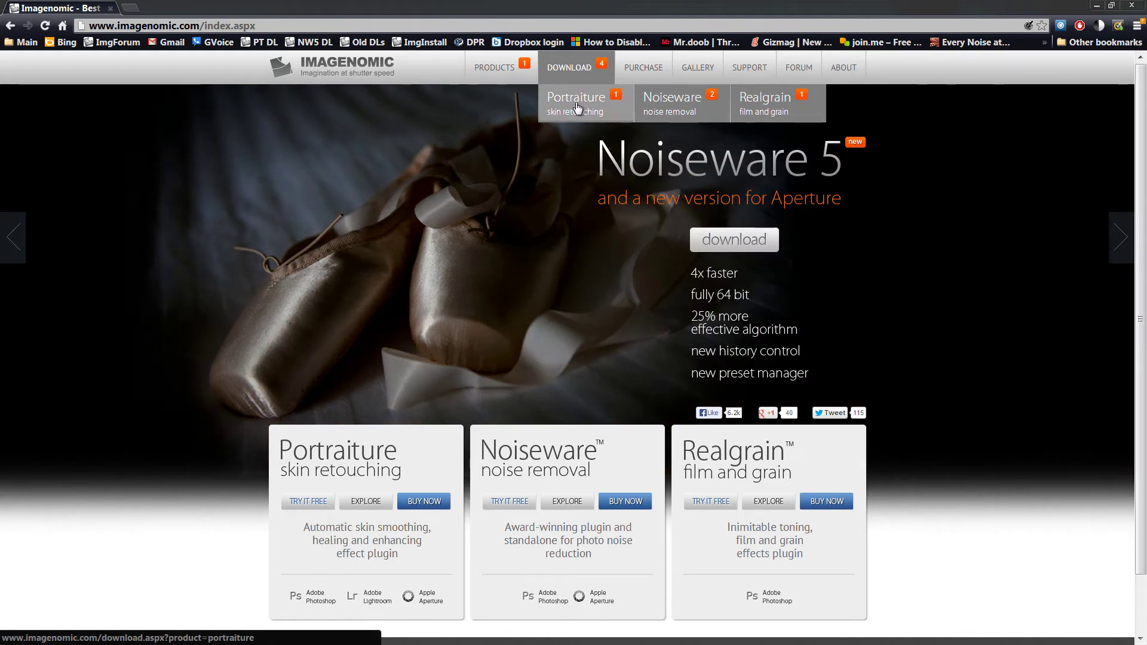
pyautogui.click(577, 108)
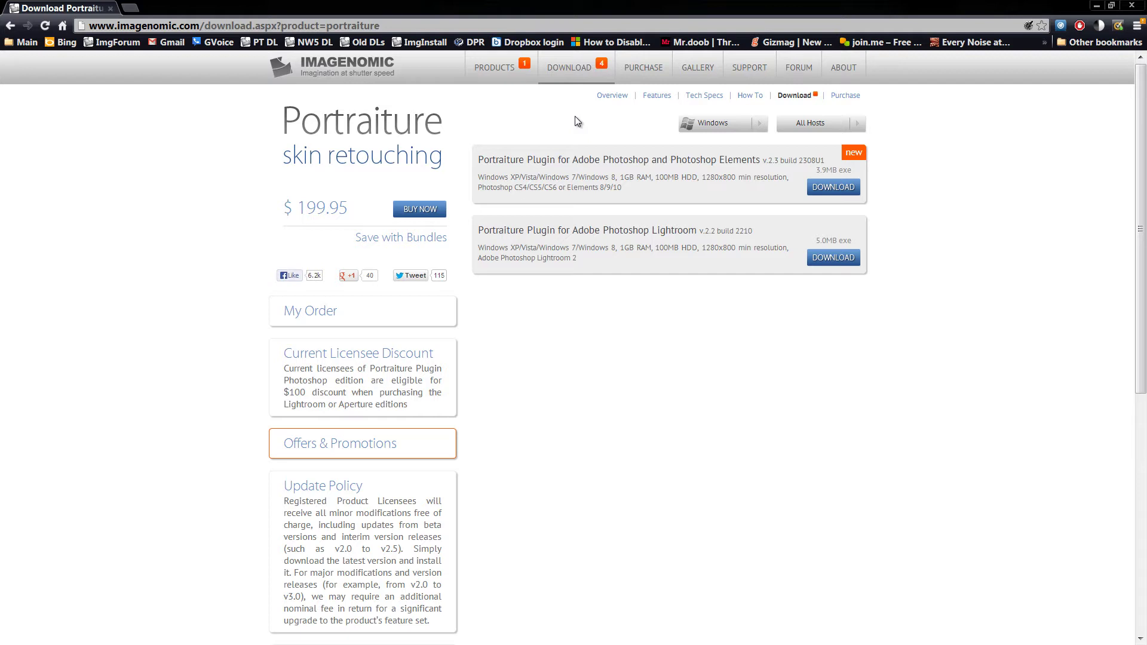
pyautogui.click(828, 189)
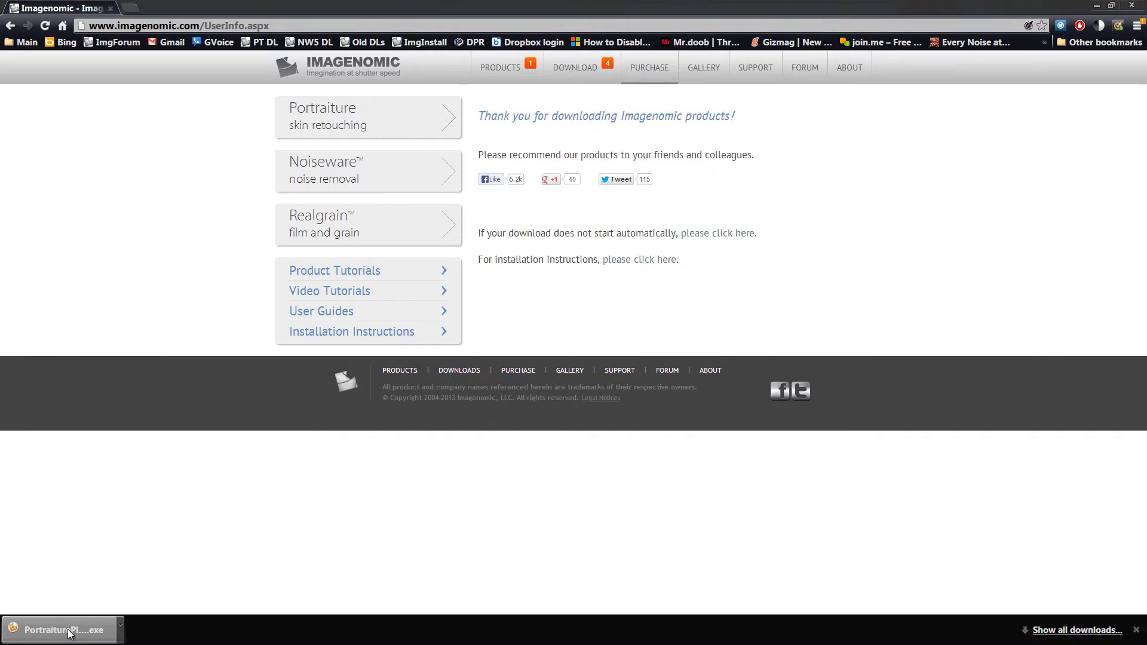
pyautogui.click(63, 631)
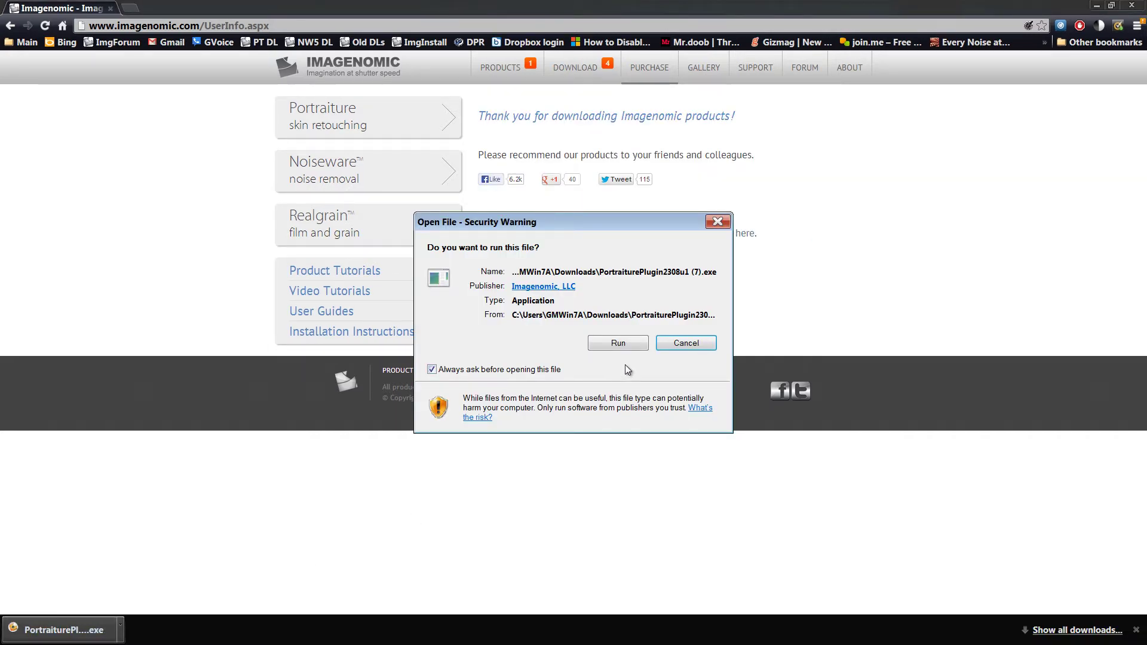
# Step: Run the Portraiture 2.3 setup, accept the licence, keep the default folder, and start adding a host
pyautogui.click(625, 345)
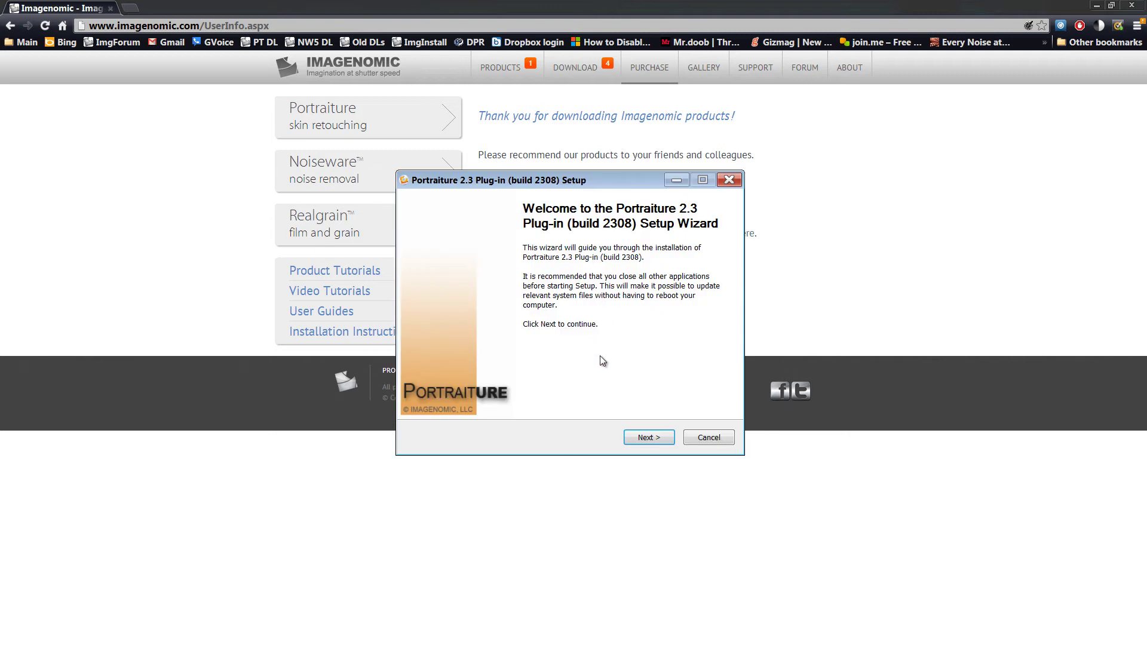
pyautogui.click(650, 438)
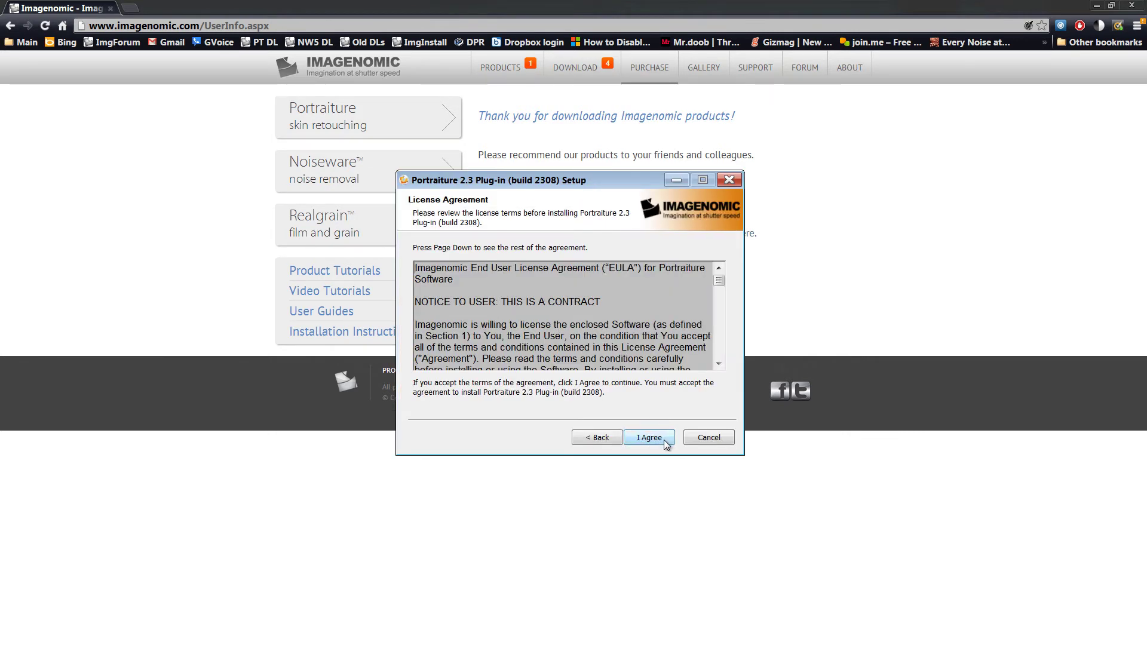
pyautogui.click(664, 439)
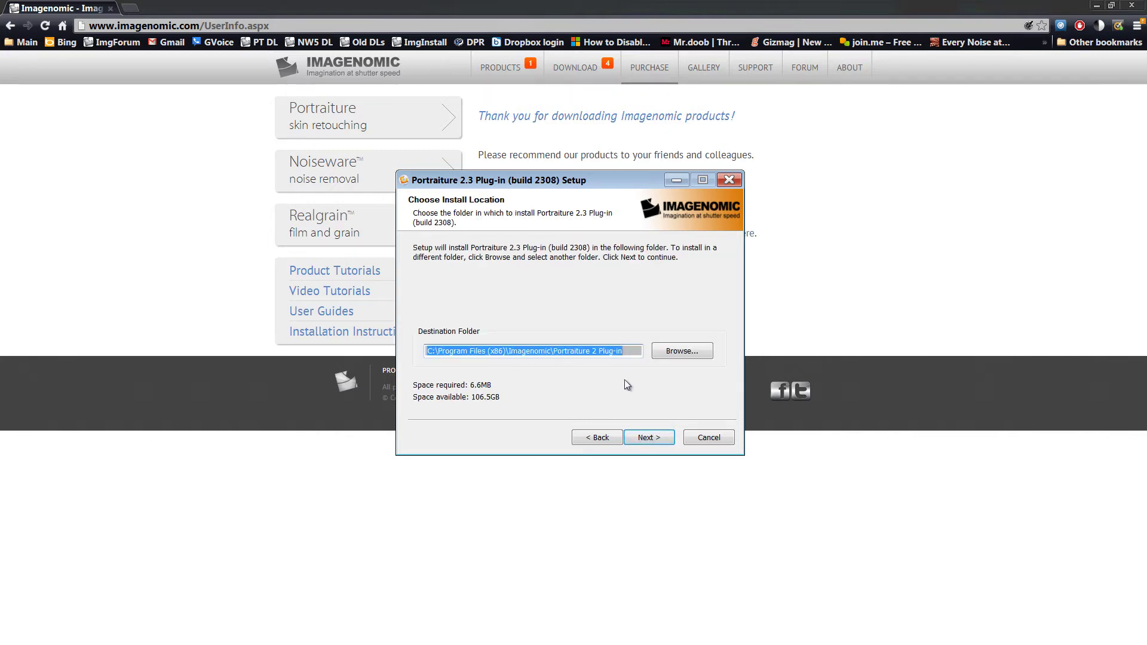
pyautogui.click(653, 439)
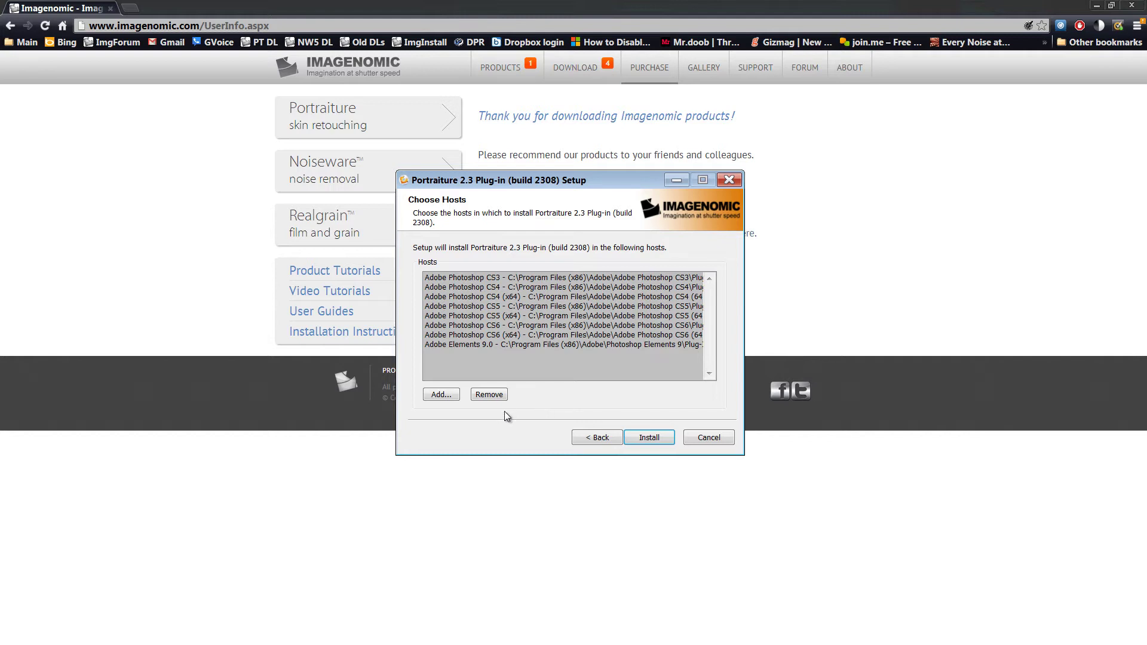
pyautogui.click(440, 395)
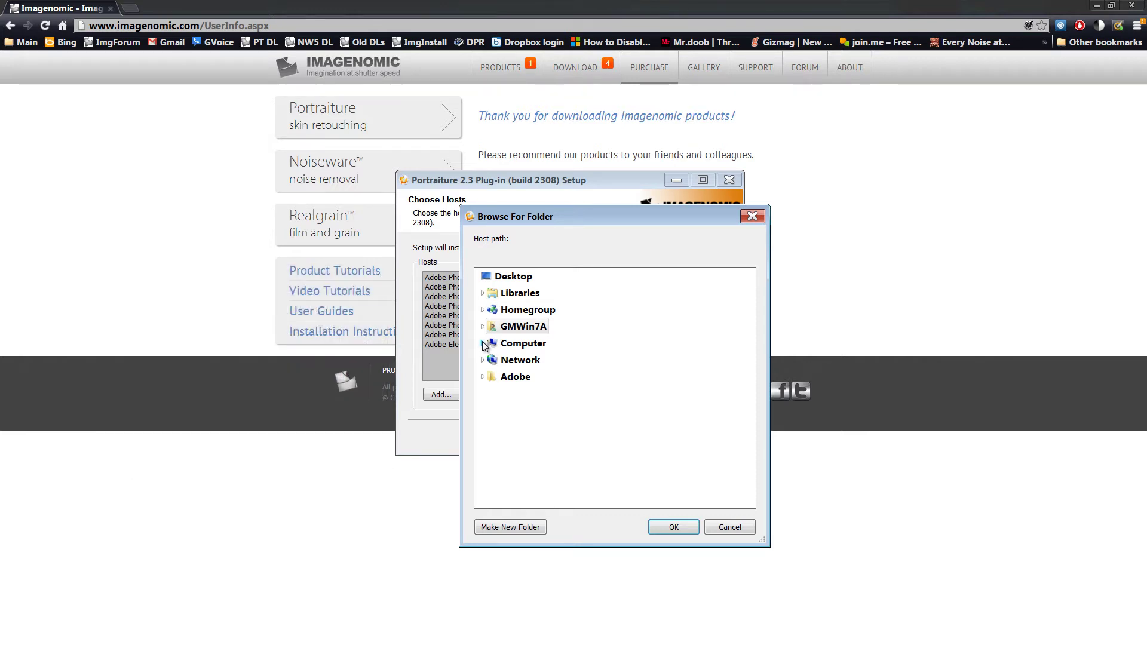
# Step: Add C:\Program Files\Adobe\Adobe Photoshop CC (64 Bit)\Plug-ins as a new host folder
pyautogui.click(482, 342)
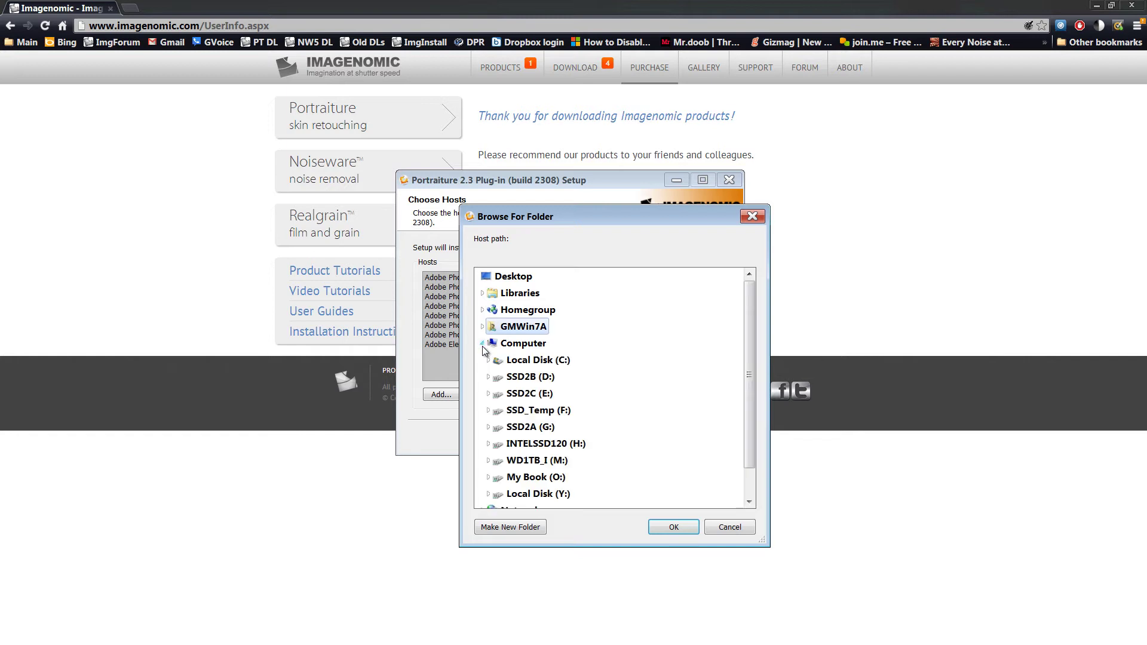
pyautogui.click(488, 360)
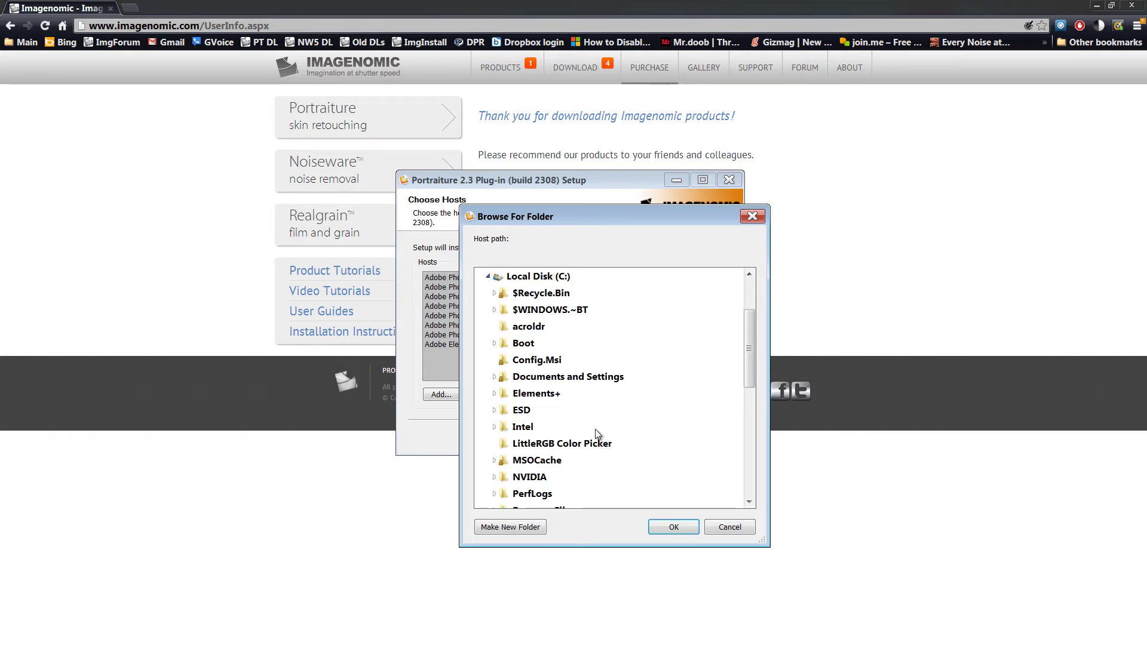
pyautogui.moveTo(754, 362); pyautogui.dragTo(753, 400)
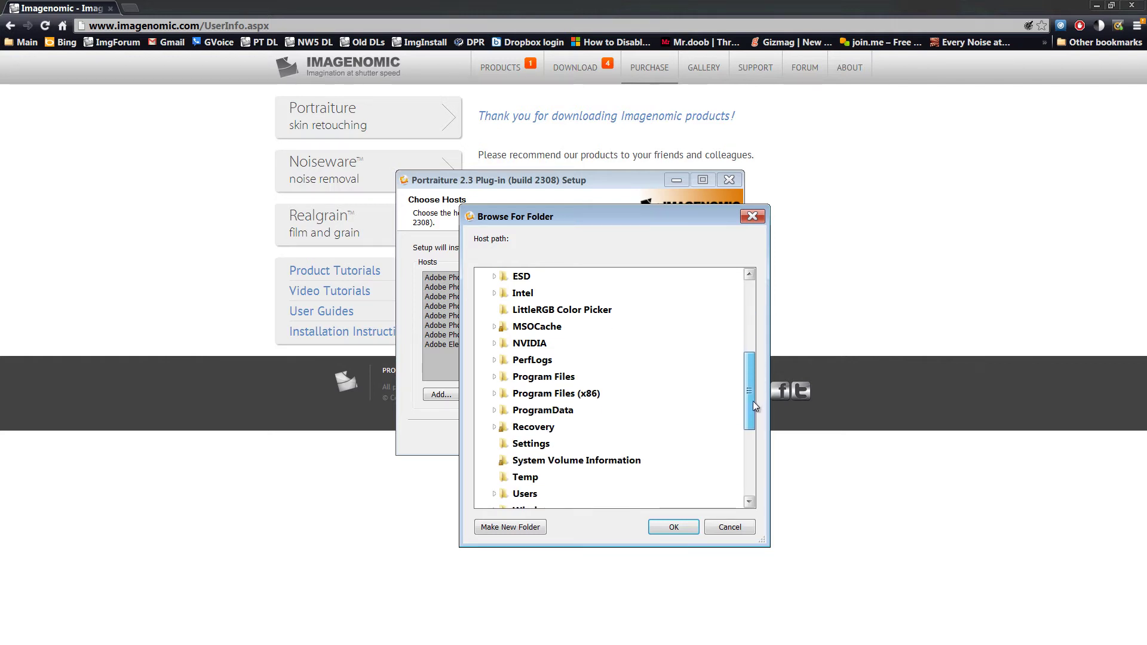
pyautogui.click(494, 377)
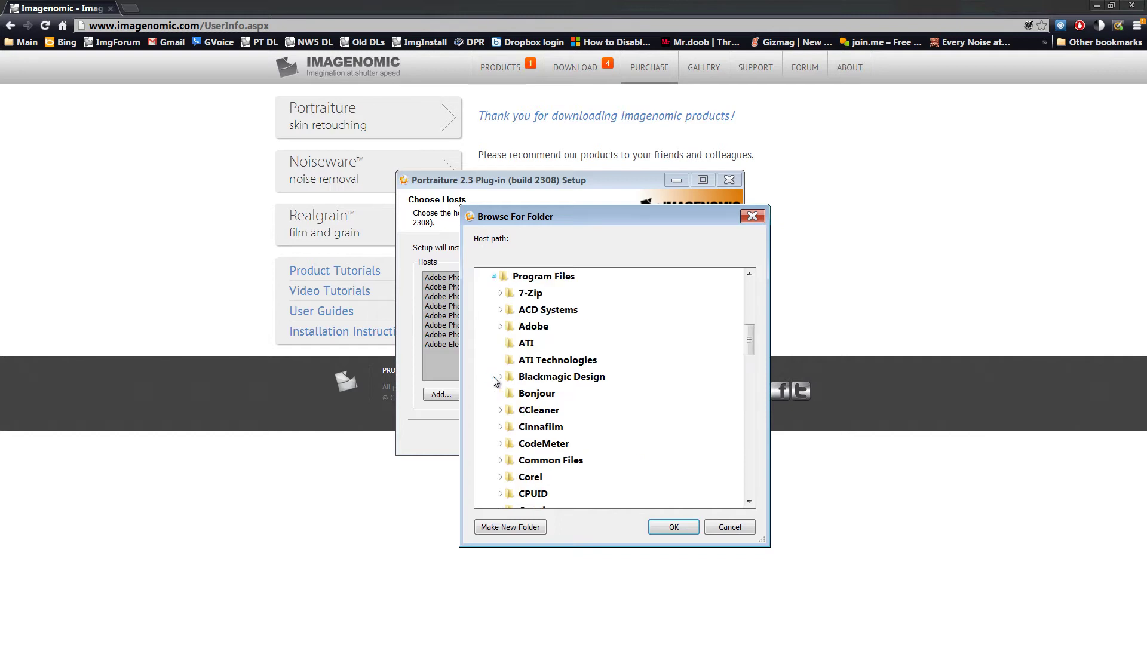
pyautogui.click(500, 327)
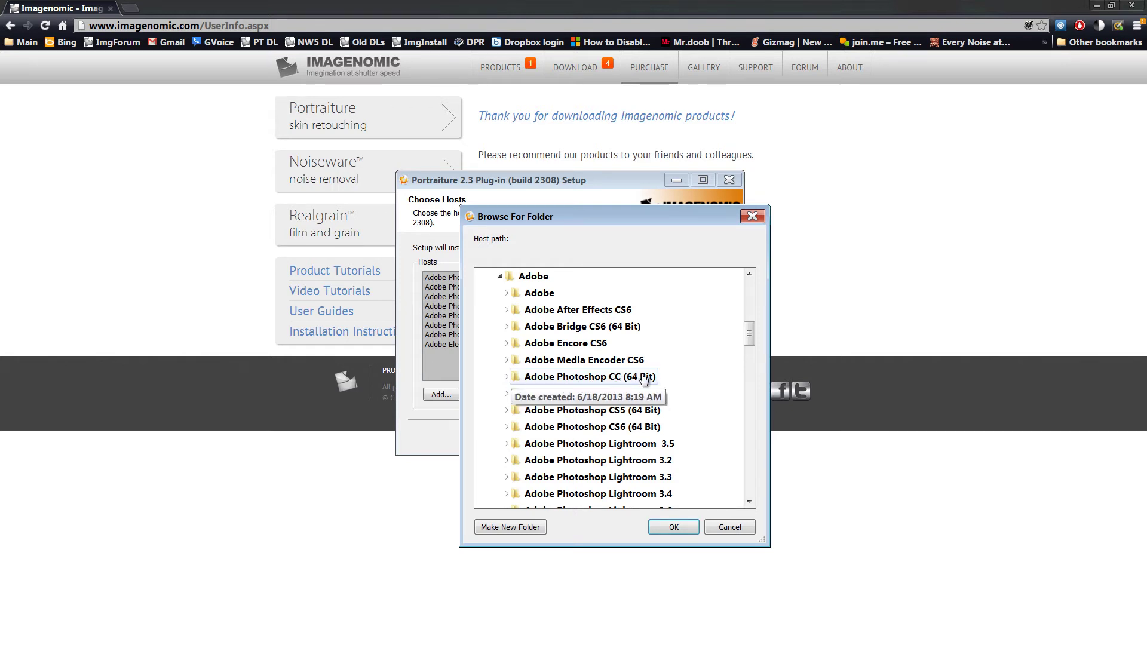
pyautogui.click(507, 376)
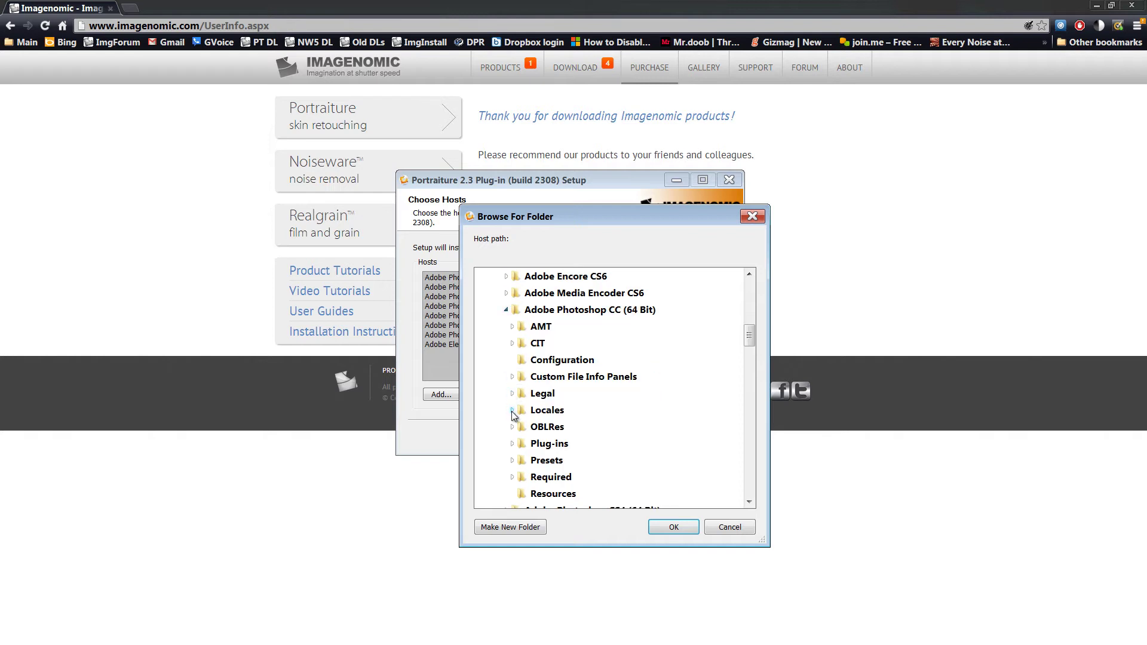
pyautogui.click(549, 443)
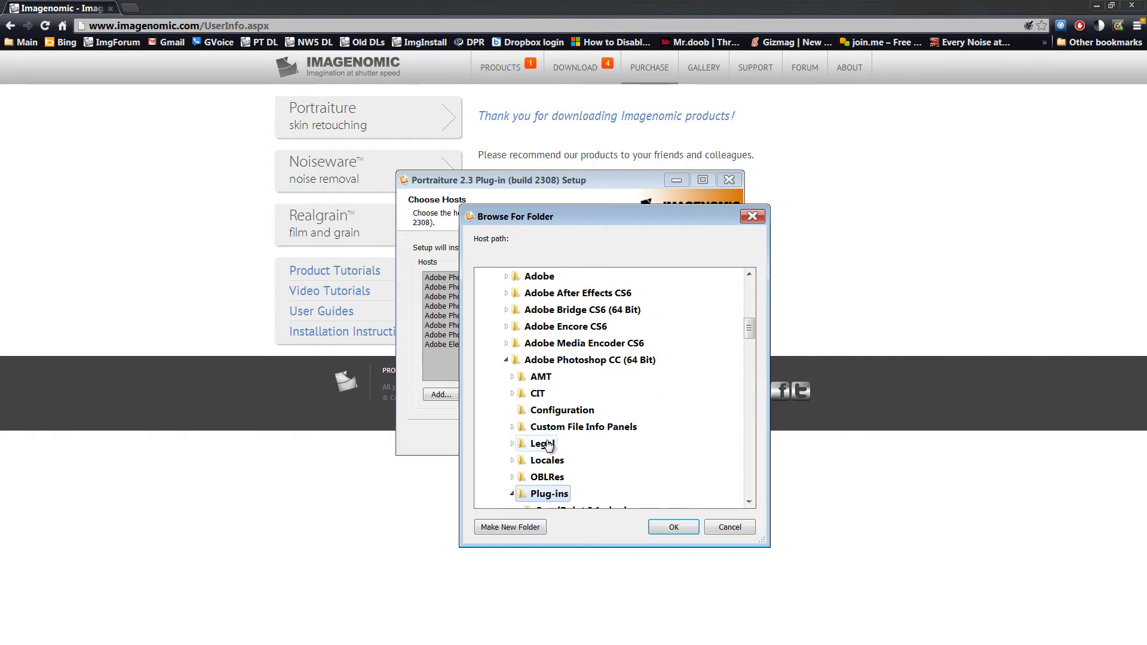
pyautogui.click(674, 527)
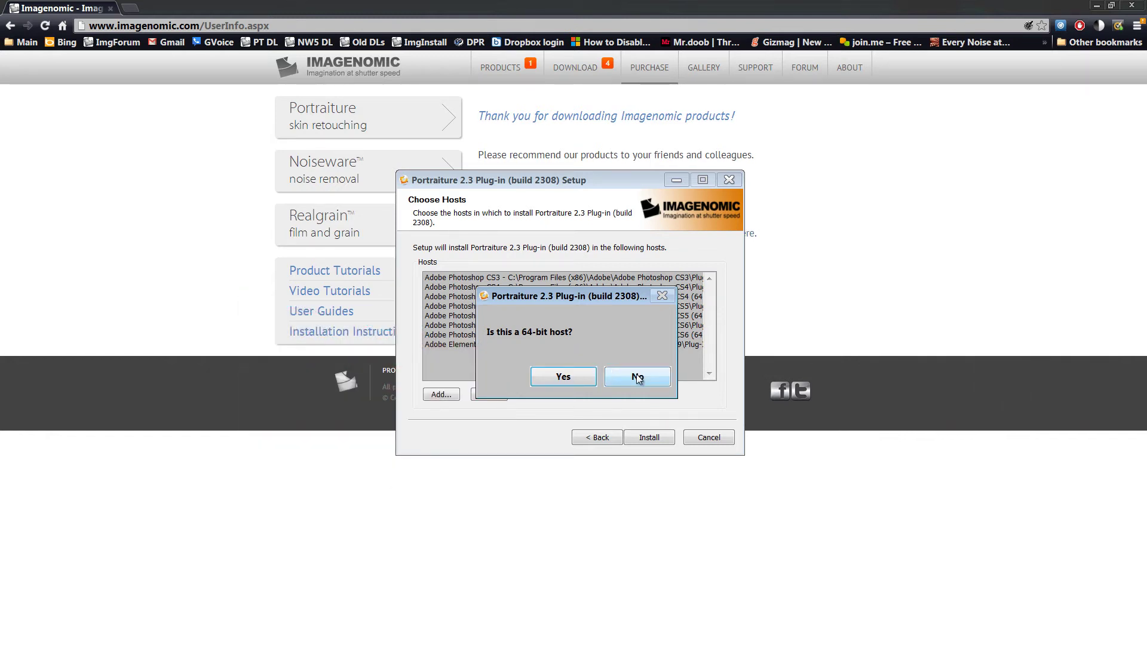
# Step: Mark Photoshop CC as a 64-bit host and install Portraiture into all listed hosts
pyautogui.click(563, 378)
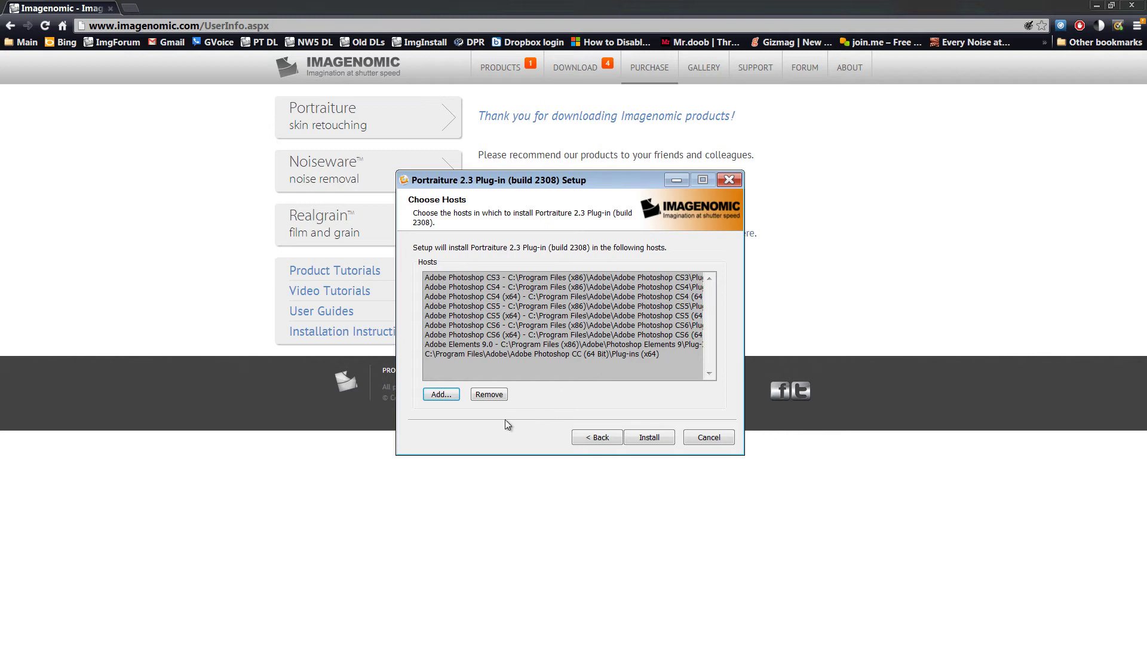
pyautogui.click(644, 439)
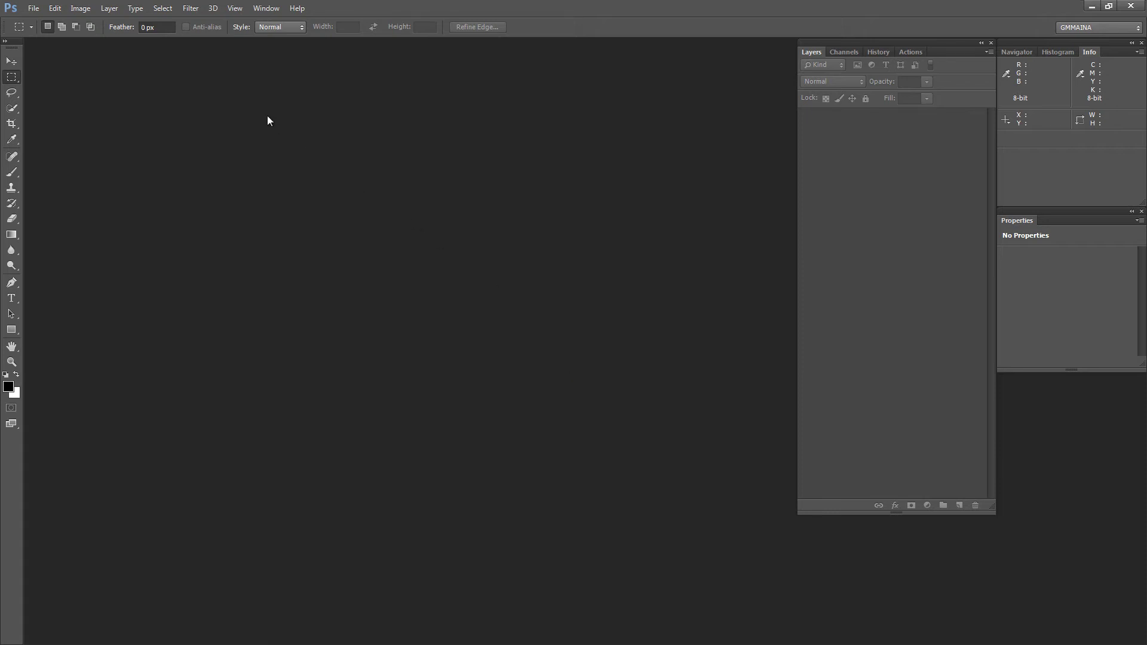
# Step: Verify in Help > System Info that Photoshop CC is running as x64
pyautogui.click(298, 8)
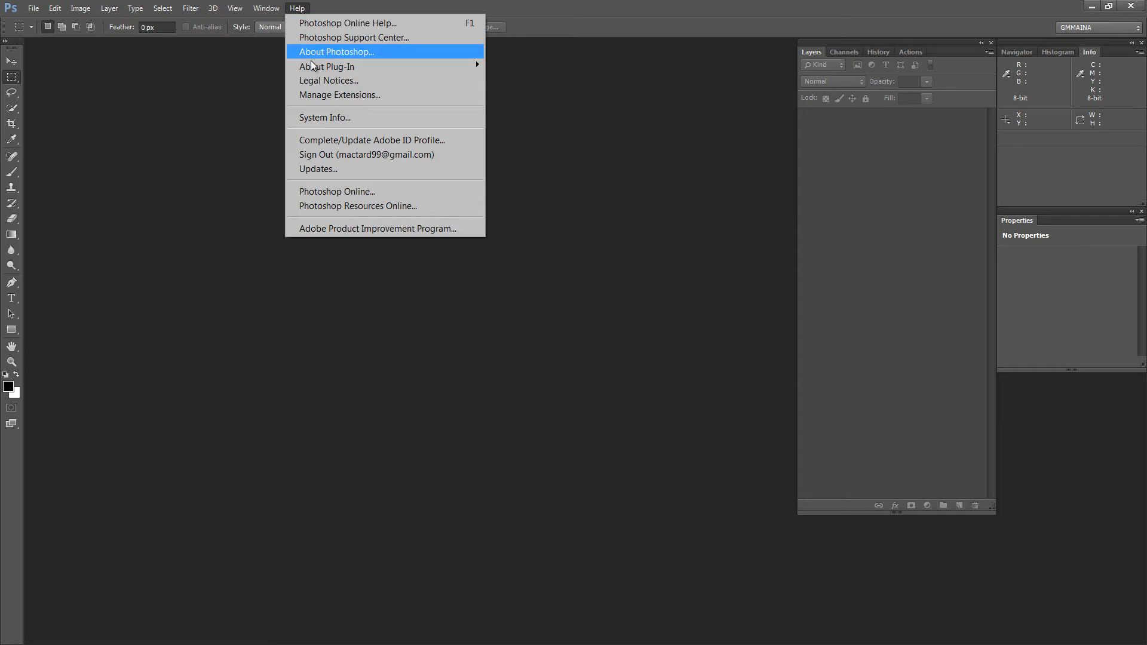
pyautogui.click(309, 117)
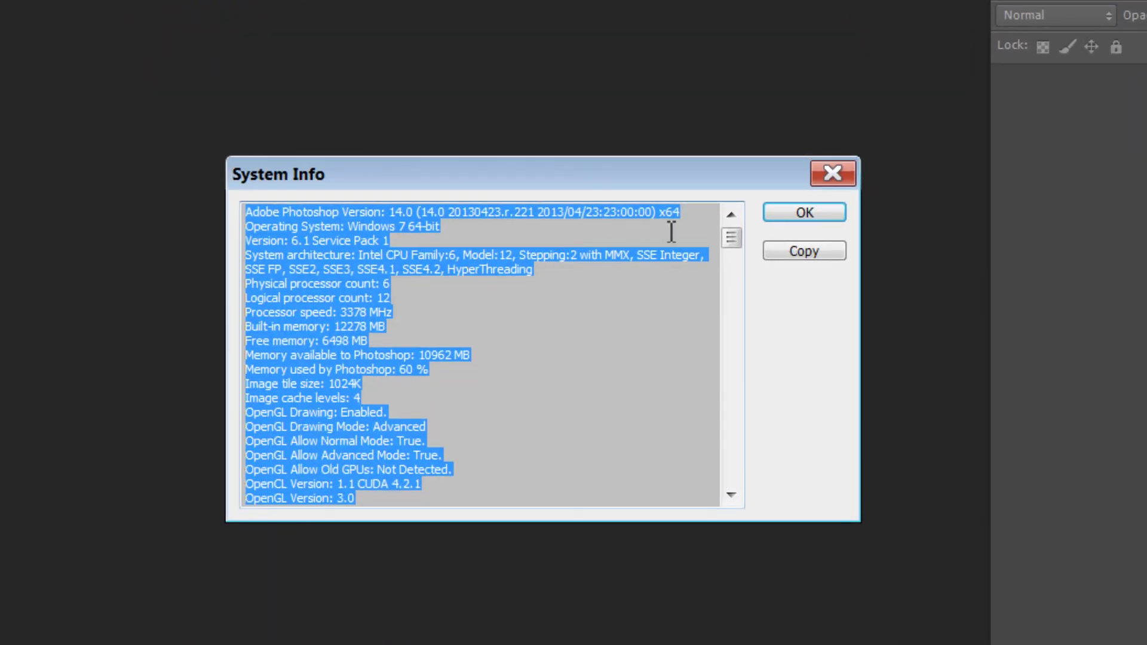
pyautogui.moveTo(659, 214); pyautogui.dragTo(691, 216)
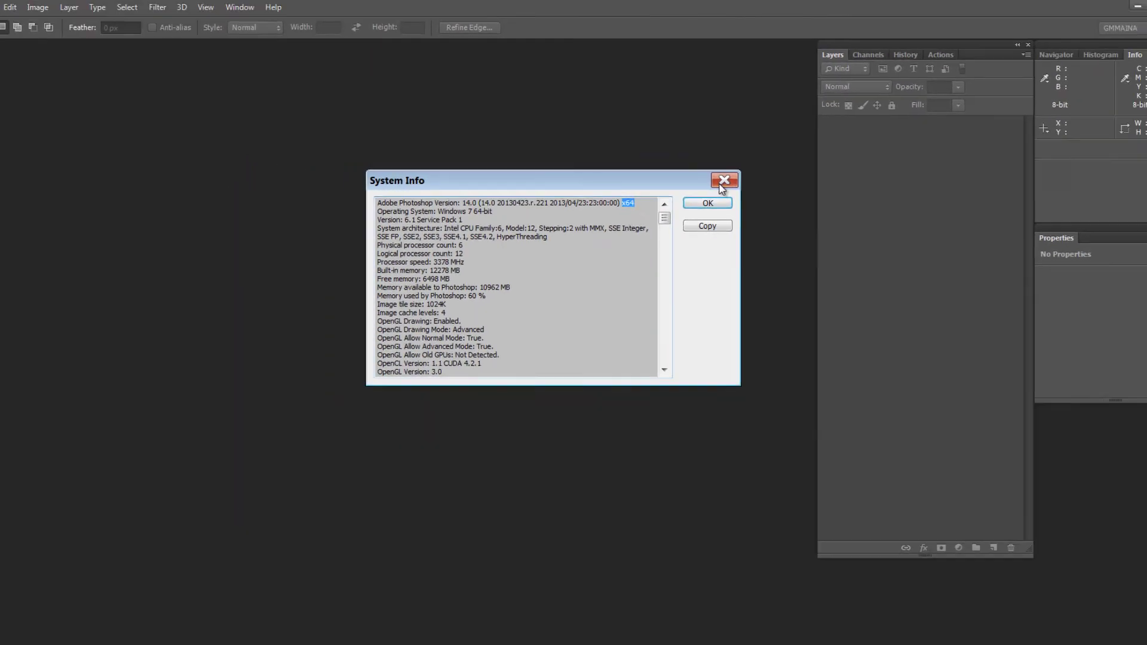
pyautogui.click(721, 184)
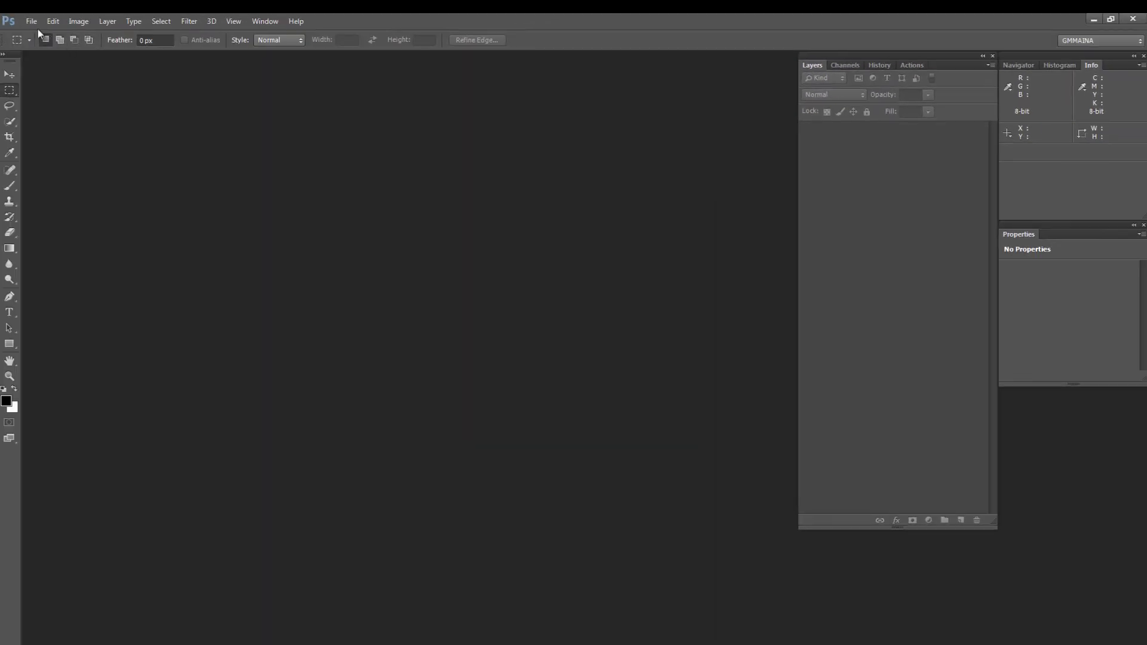
# Step: Open the ja1.tif portrait from Open Recent
pyautogui.click(32, 22)
pyautogui.moveTo(87, 121)
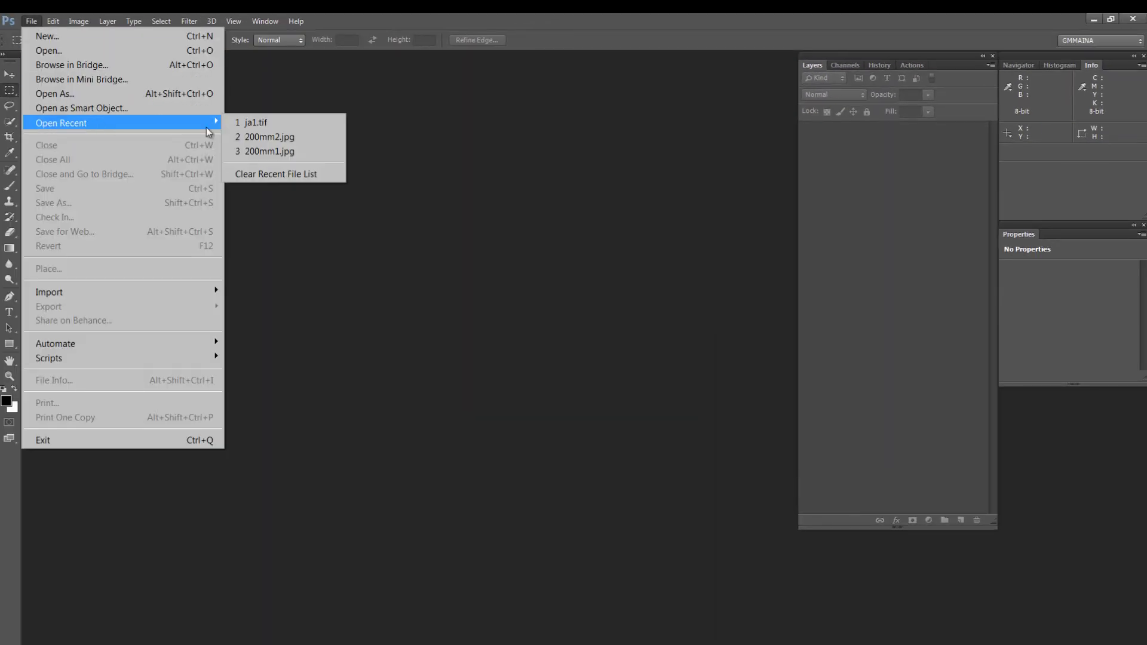
pyautogui.click(257, 122)
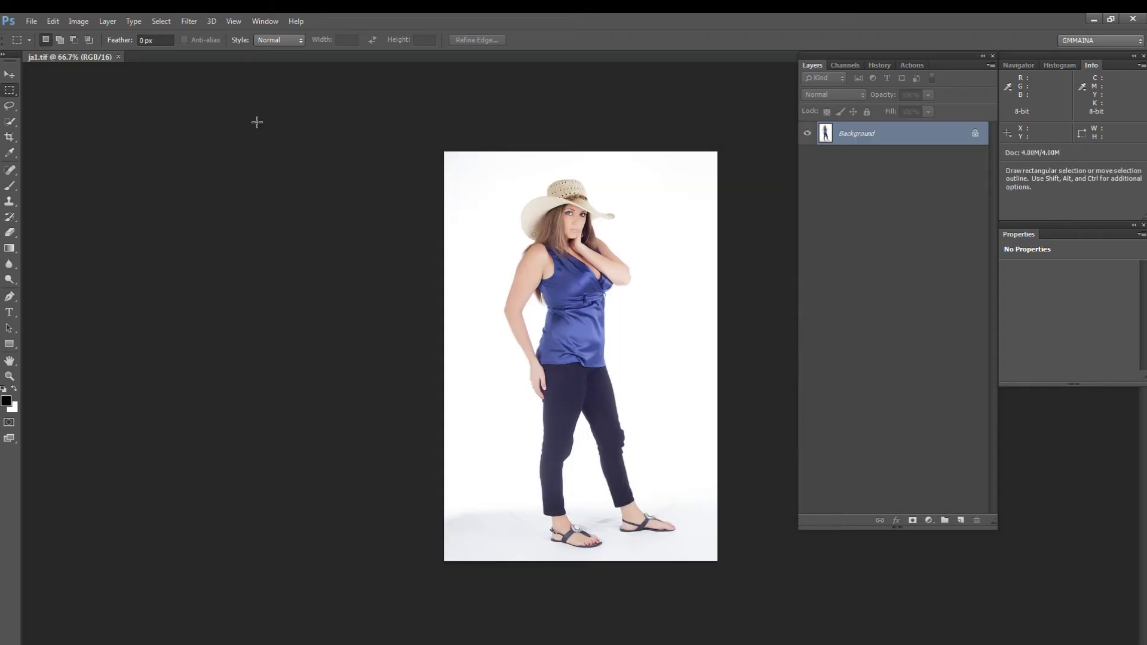
# Step: Launch Filter > Imagenomic > Portraiture on the portrait
pyautogui.click(191, 24)
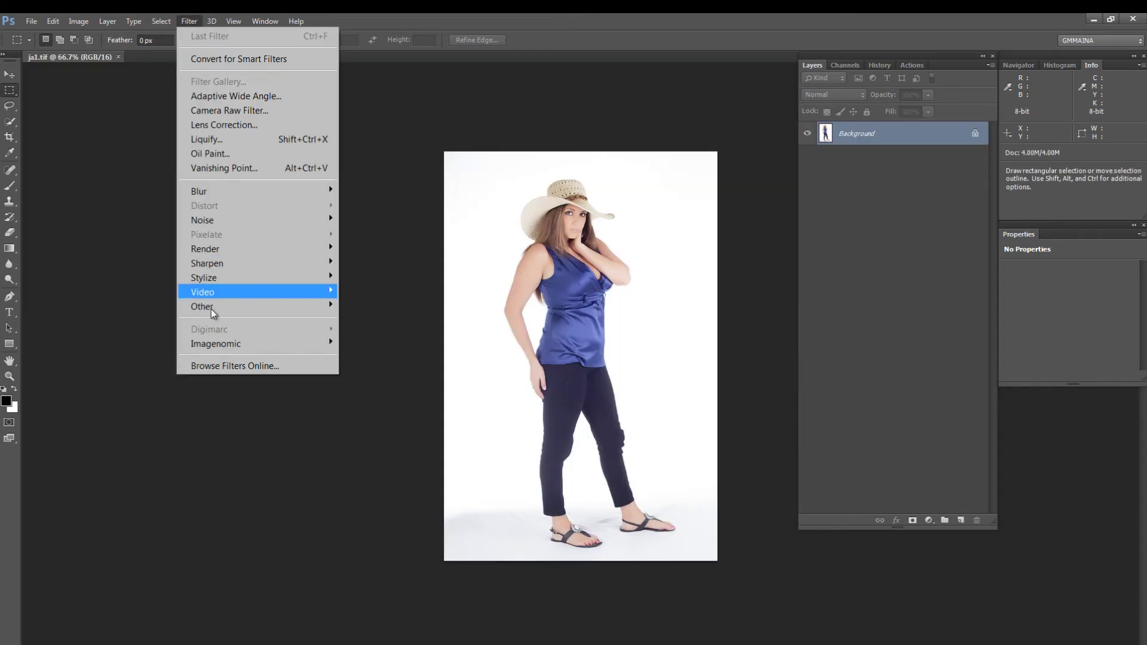
pyautogui.moveTo(209, 342)
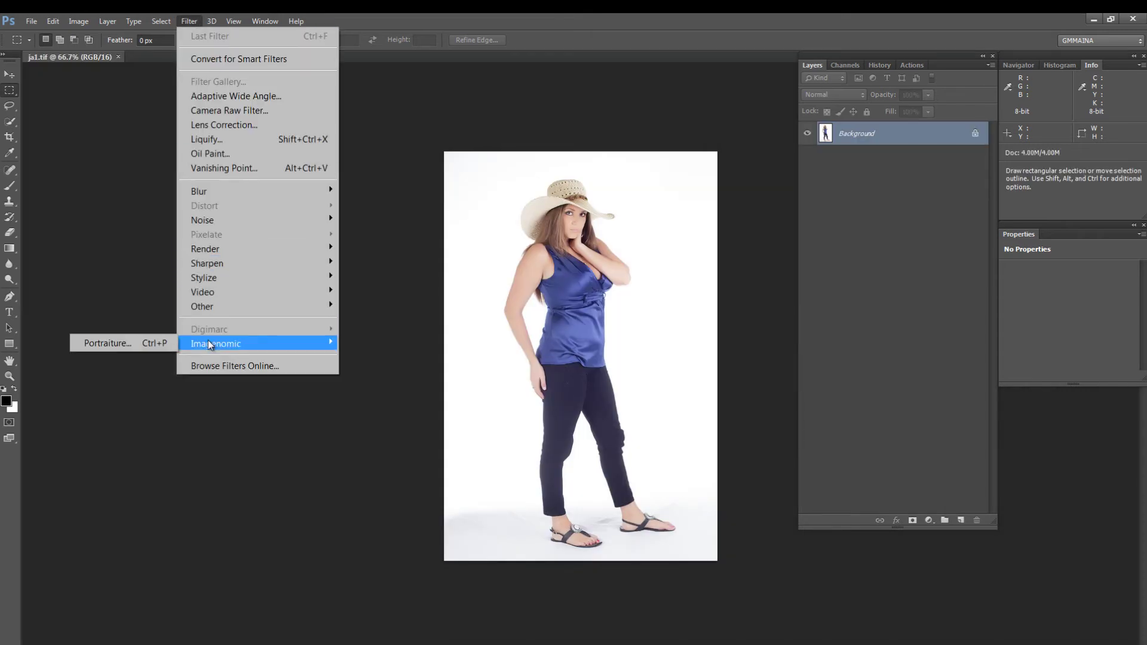
pyautogui.click(129, 342)
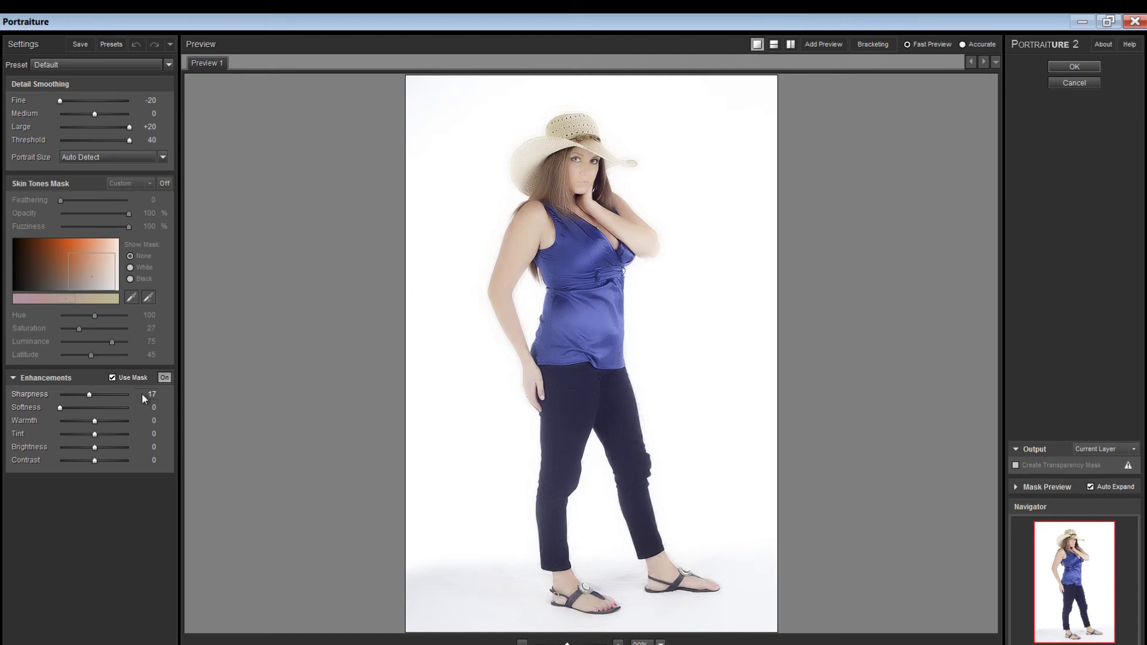
# Step: Apply Portraiture with Contrast +11 and Brightness -10 to ja1.tif
pyautogui.click(114, 460)
pyautogui.click(77, 448)
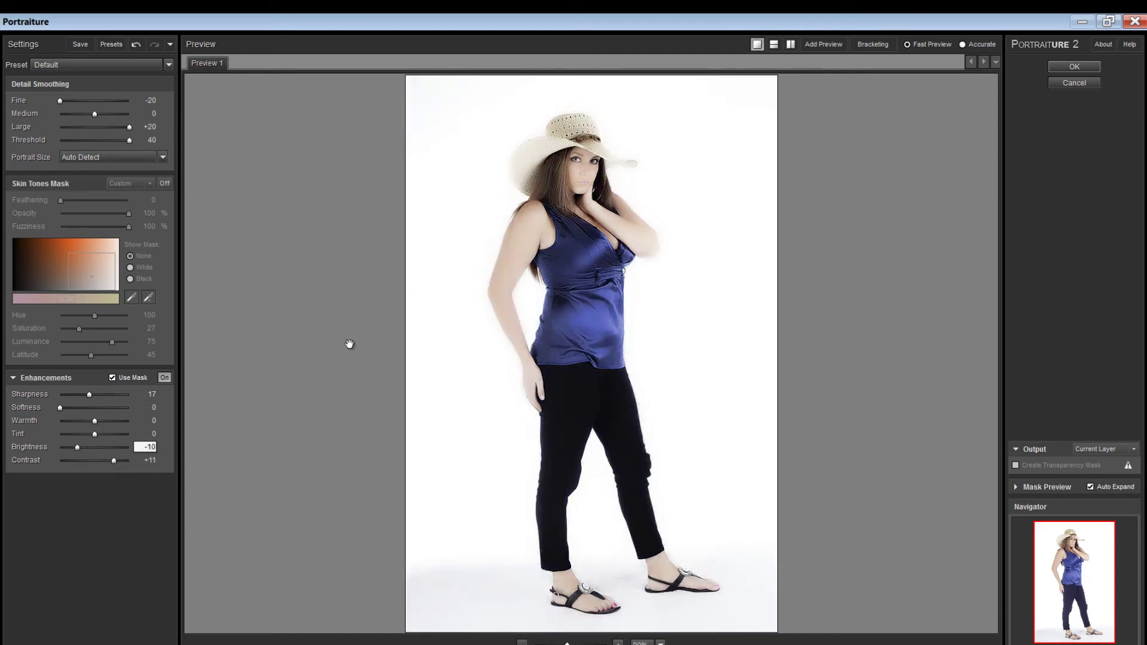
pyautogui.click(1074, 67)
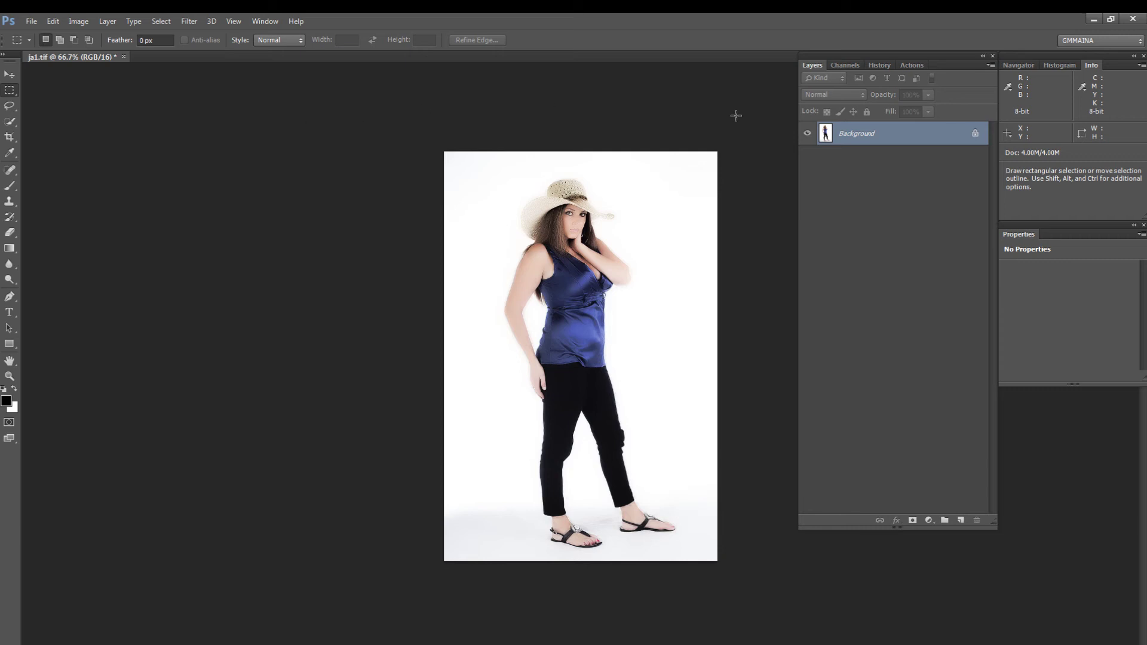
# Step: Close ja1.tif and verify in System Info that this Photoshop runs as x32
pyautogui.click(1136, 22)
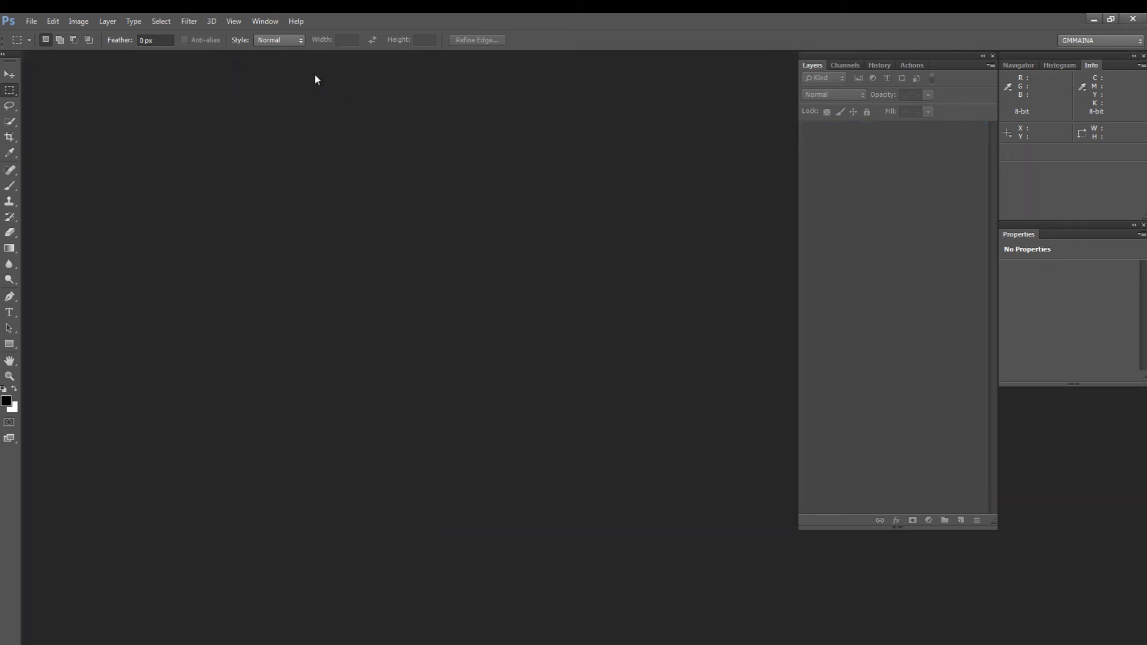
pyautogui.click(297, 22)
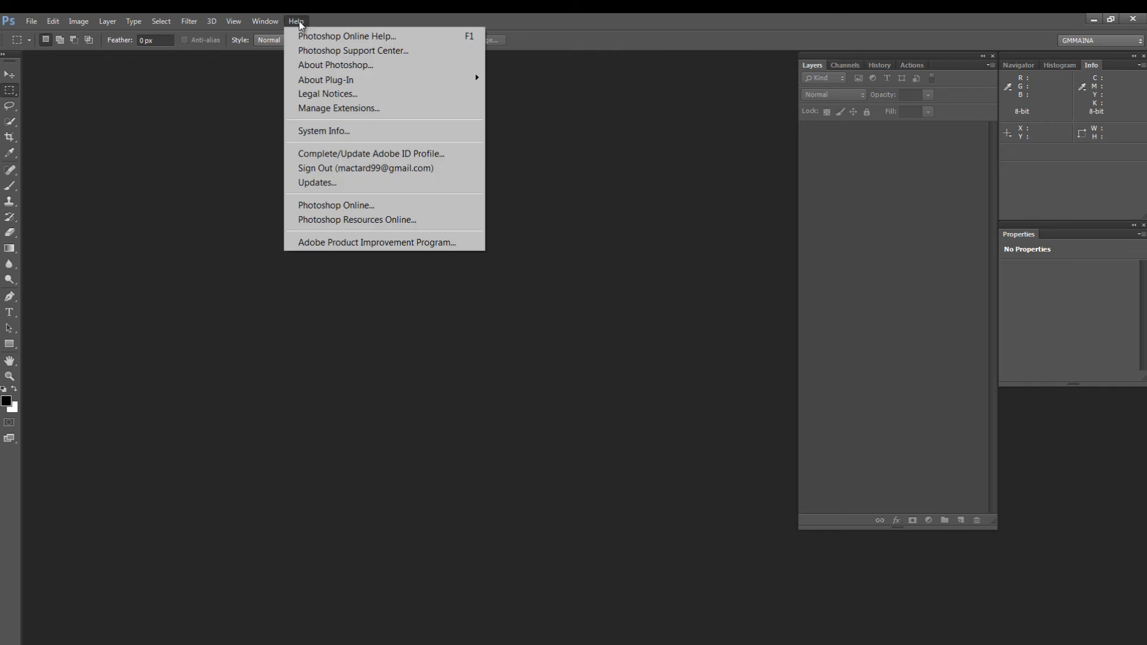
pyautogui.click(378, 135)
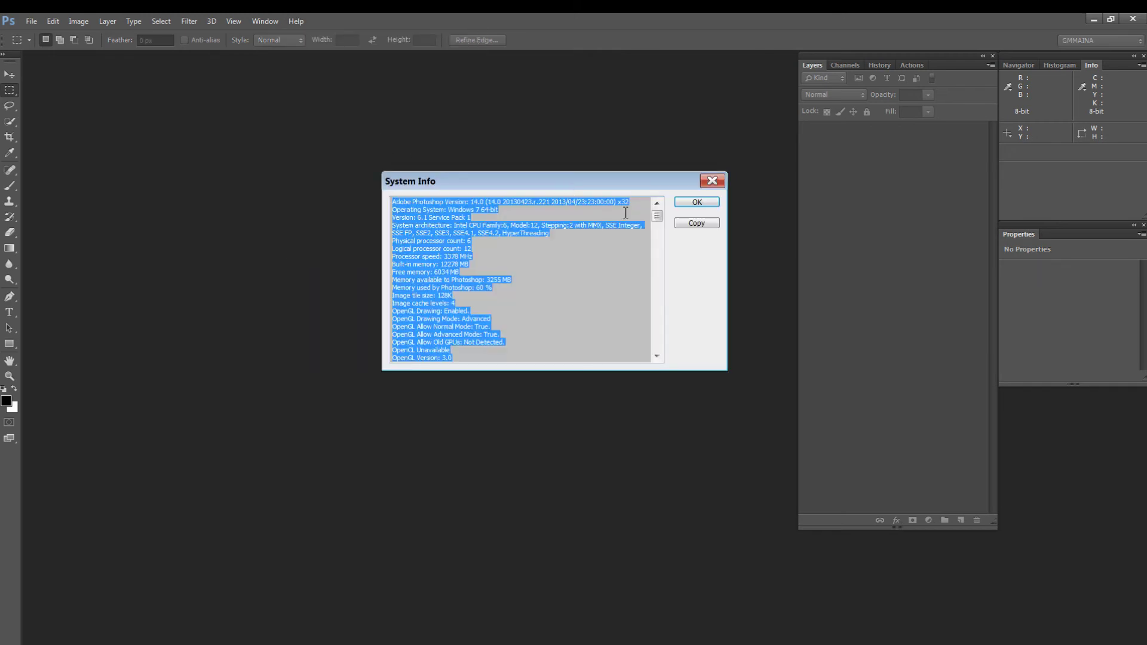
pyautogui.doubleClick(625, 203)
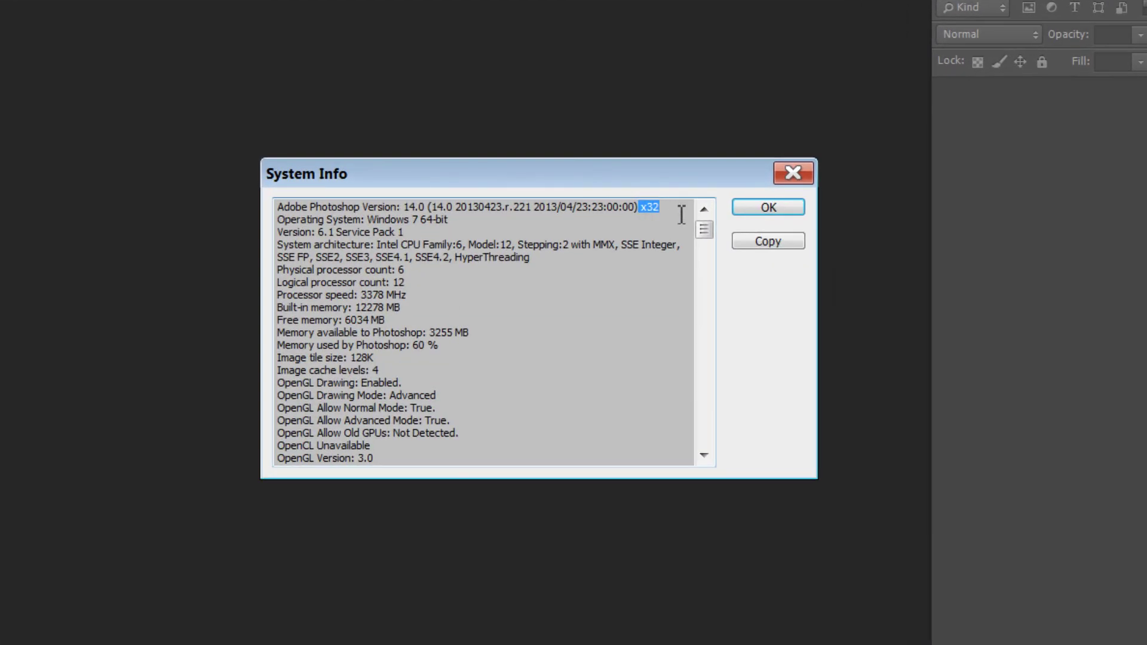
pyautogui.click(792, 173)
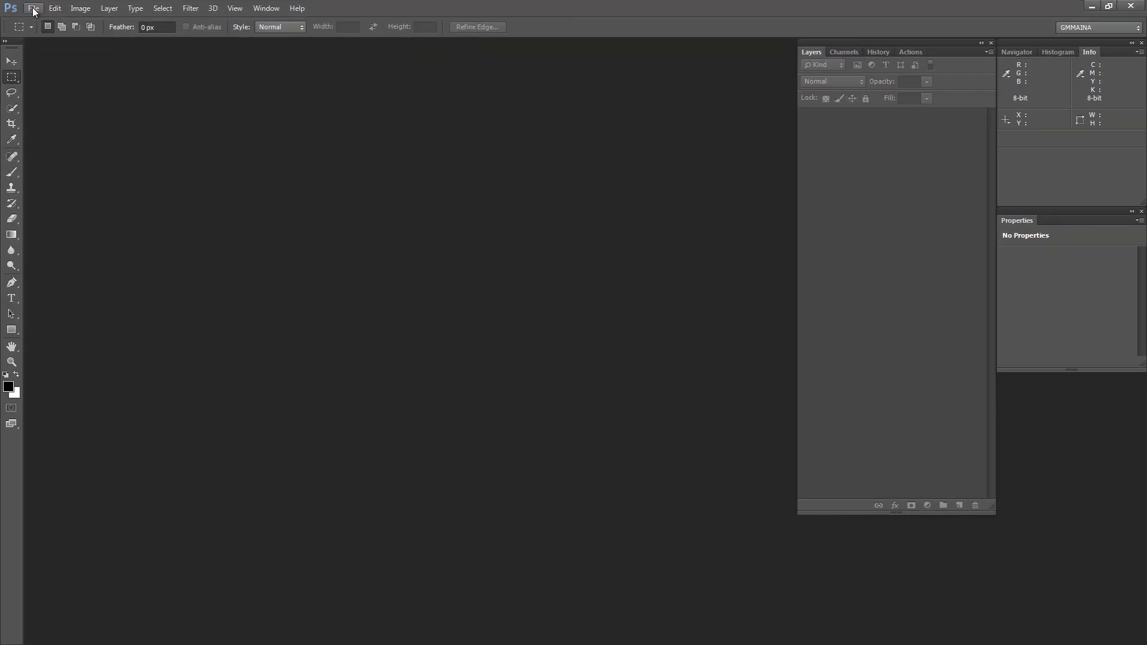
# Step: Reopen ja1.tif from Open Recent and show the Filter menu lacks Imagenomic
pyautogui.click(33, 8)
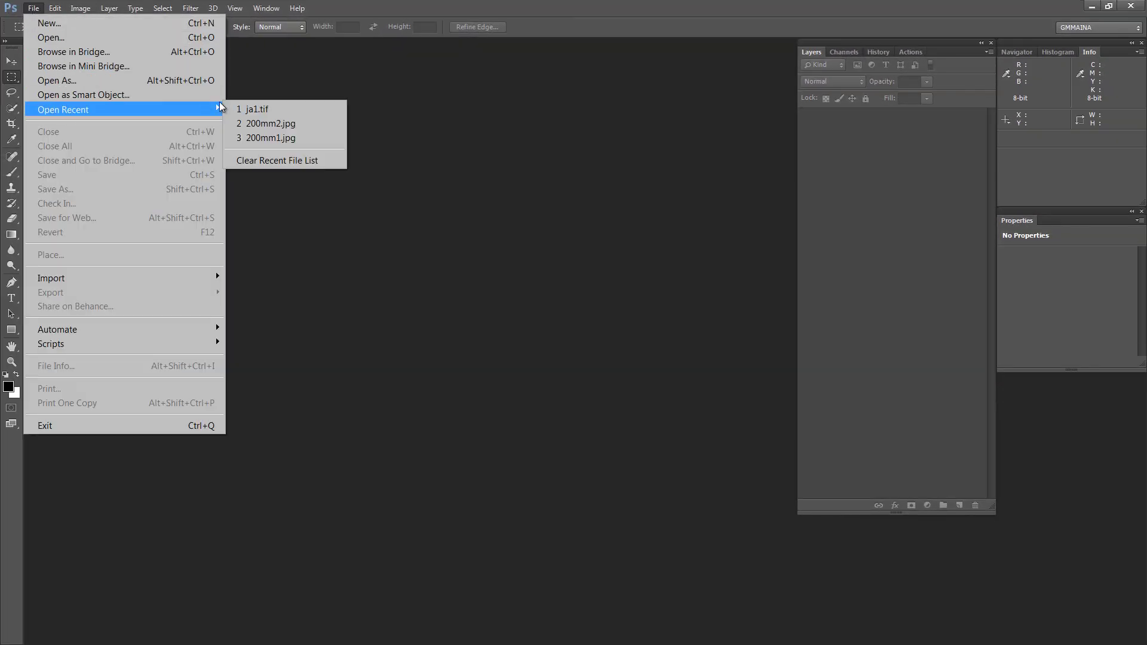
pyautogui.click(251, 110)
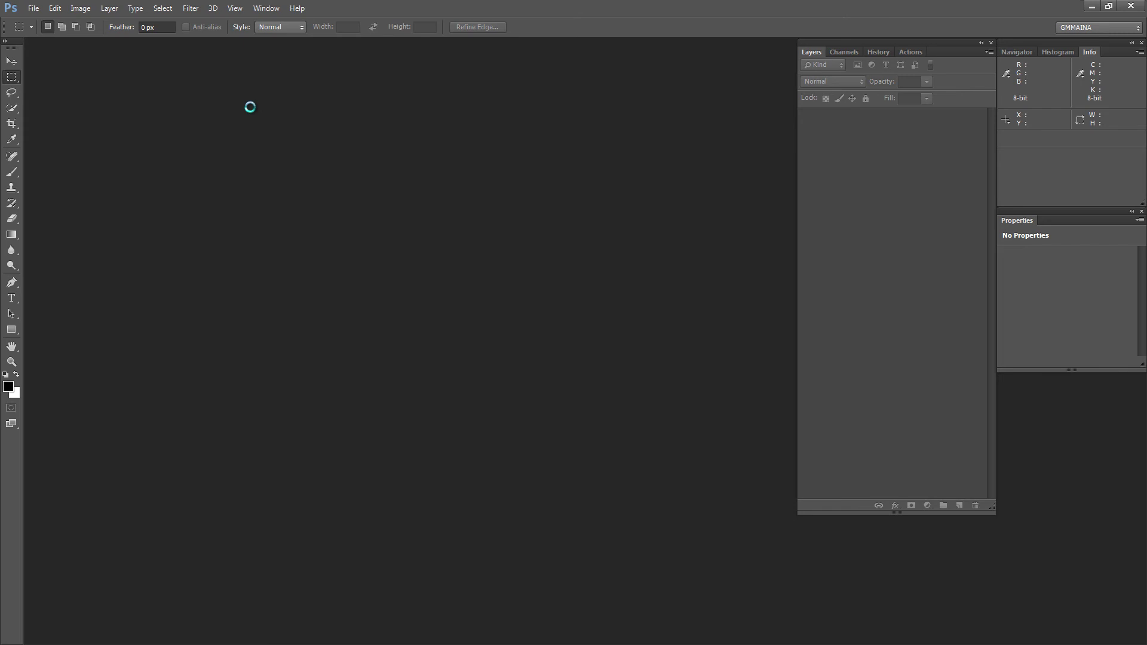
pyautogui.click(192, 10)
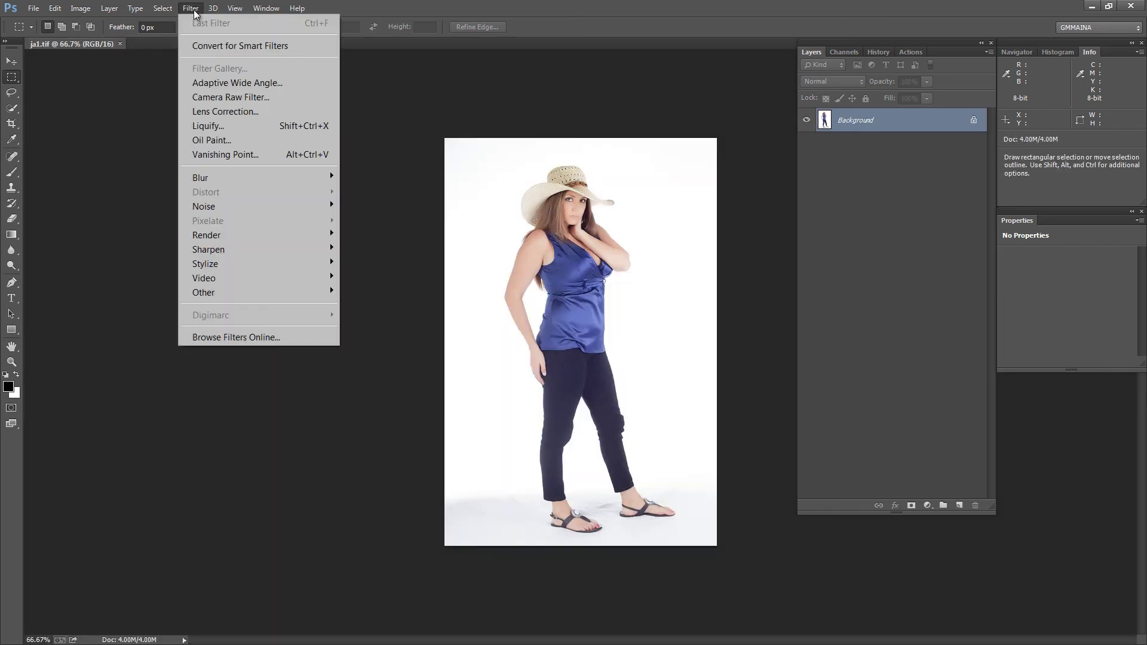